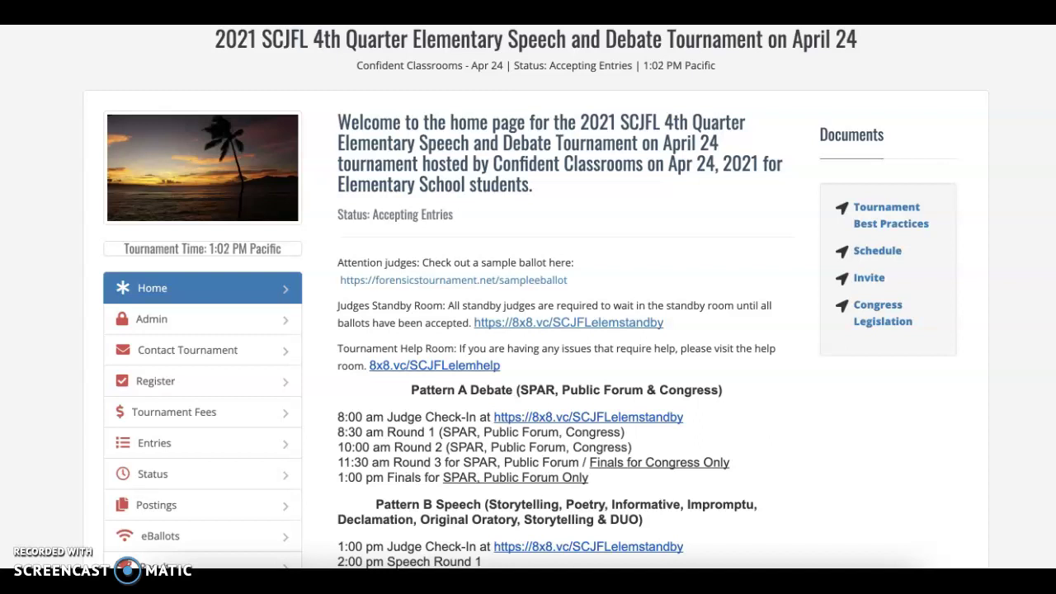
# - Open the sample eBallot for Individual Events from the tournament home page and go to the accepted ballot
pyautogui.click(488, 281)
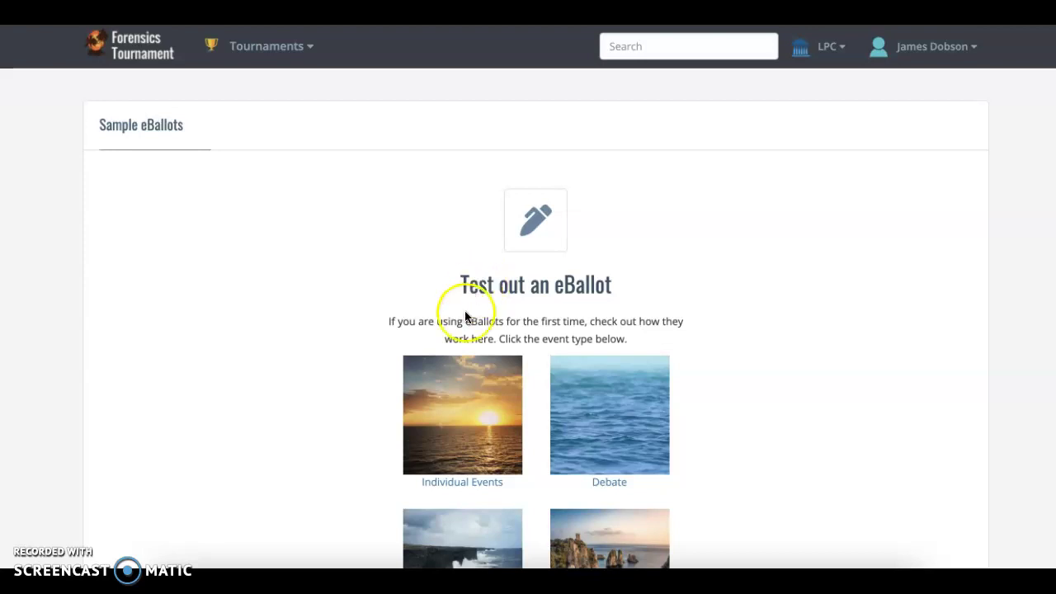
pyautogui.click(436, 488)
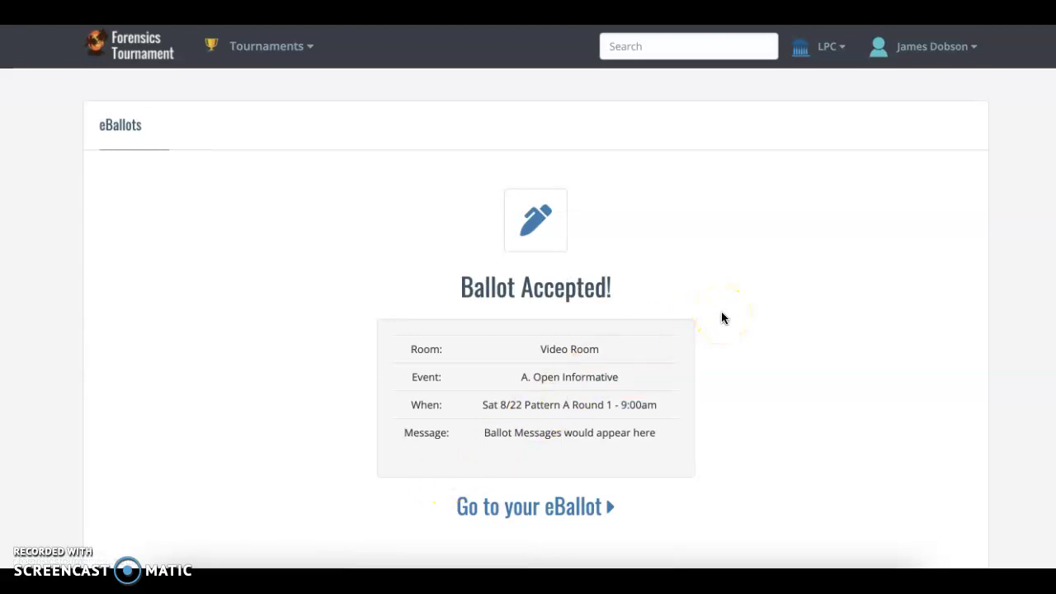
pyautogui.scroll(-1, 721, 311)
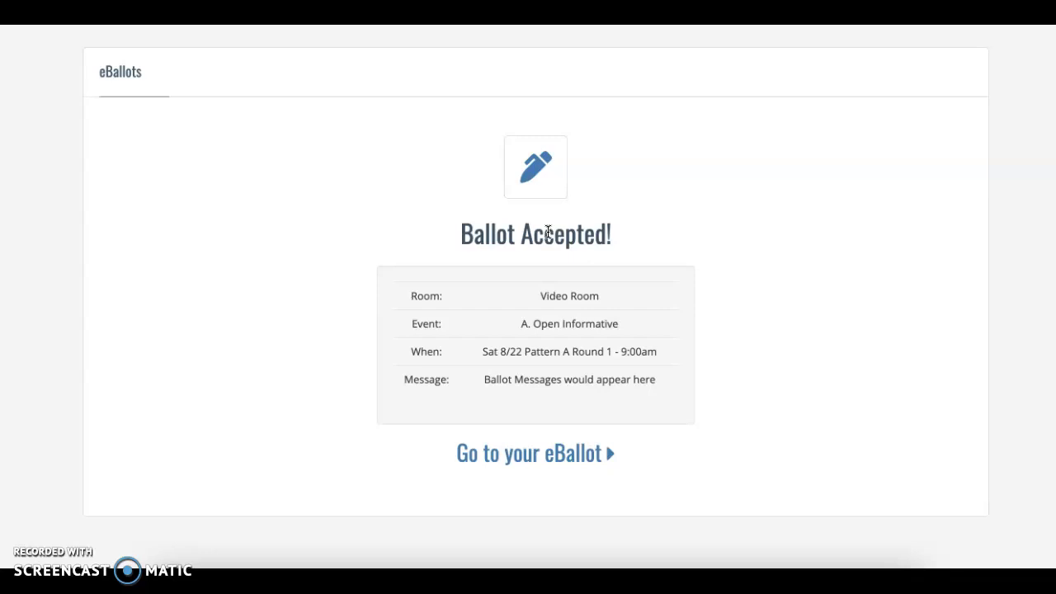
pyautogui.click(516, 454)
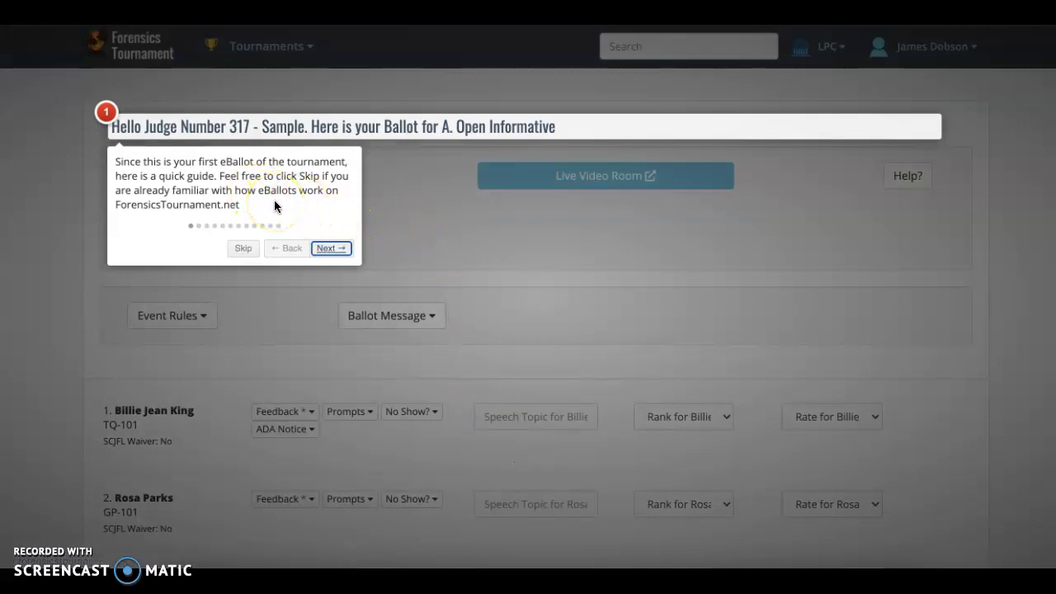
# - Advance the ballot tutorial past the introduction, tutorial link, video room and help request to the event information area
pyautogui.click(329, 250)
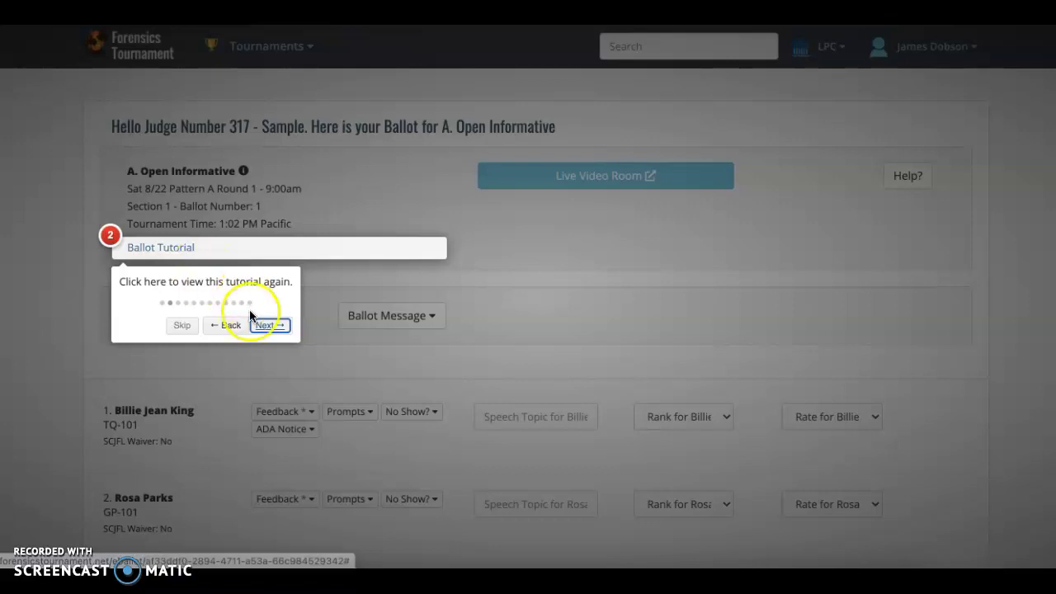
pyautogui.click(269, 325)
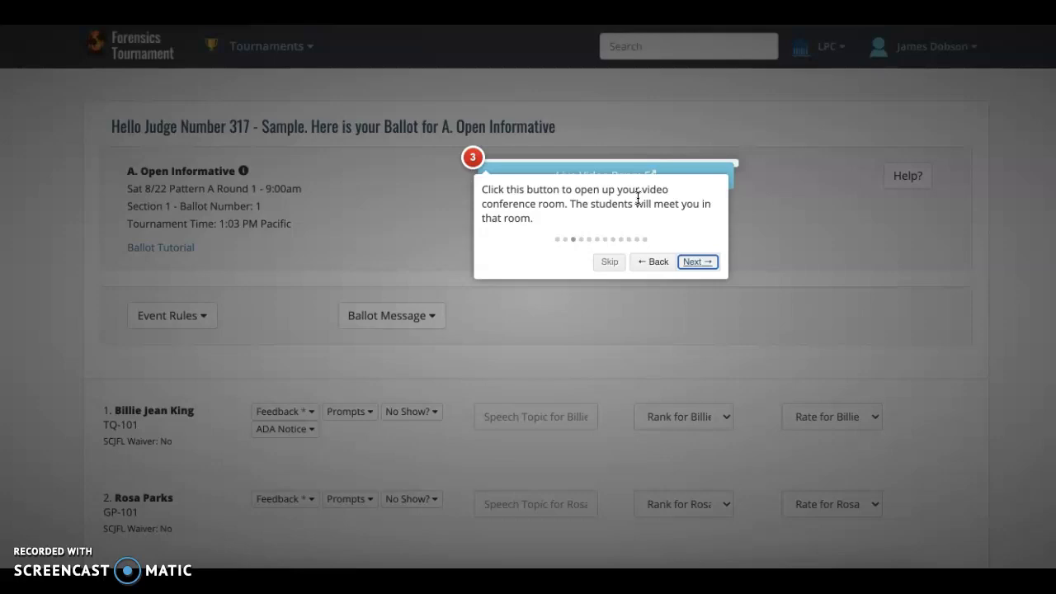
pyautogui.click(697, 262)
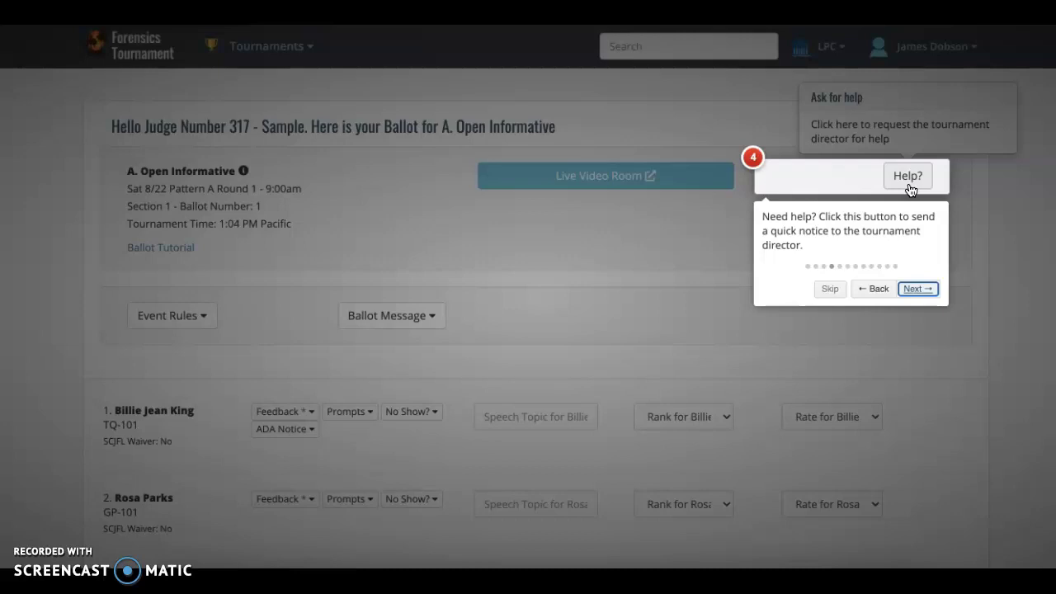
pyautogui.click(918, 288)
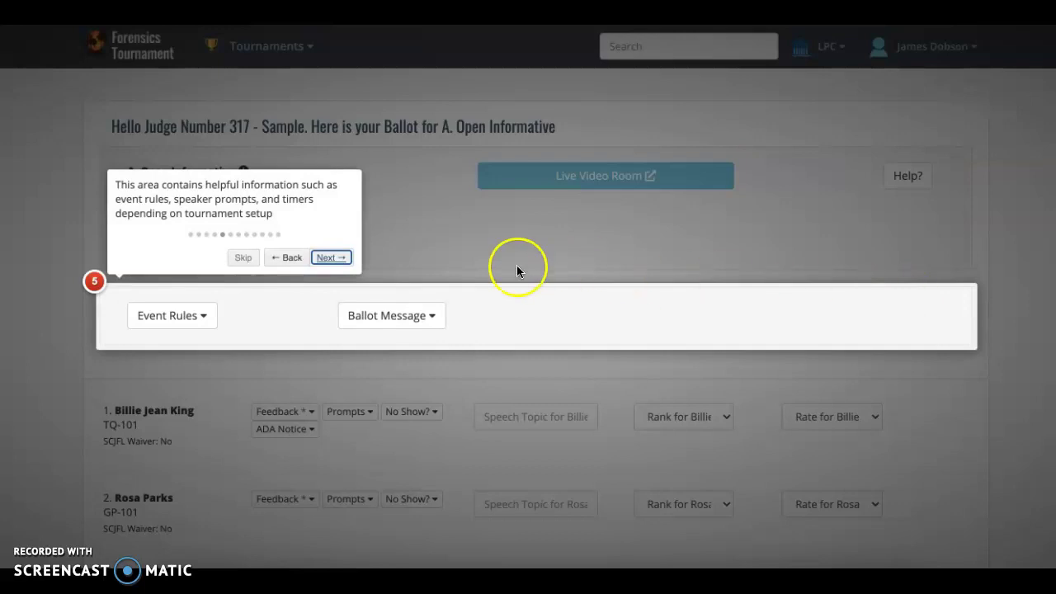
# - Read the Informative Speaking event rules, hide them, and advance the tutorial to the speaker feedback explanation
pyautogui.click(205, 319)
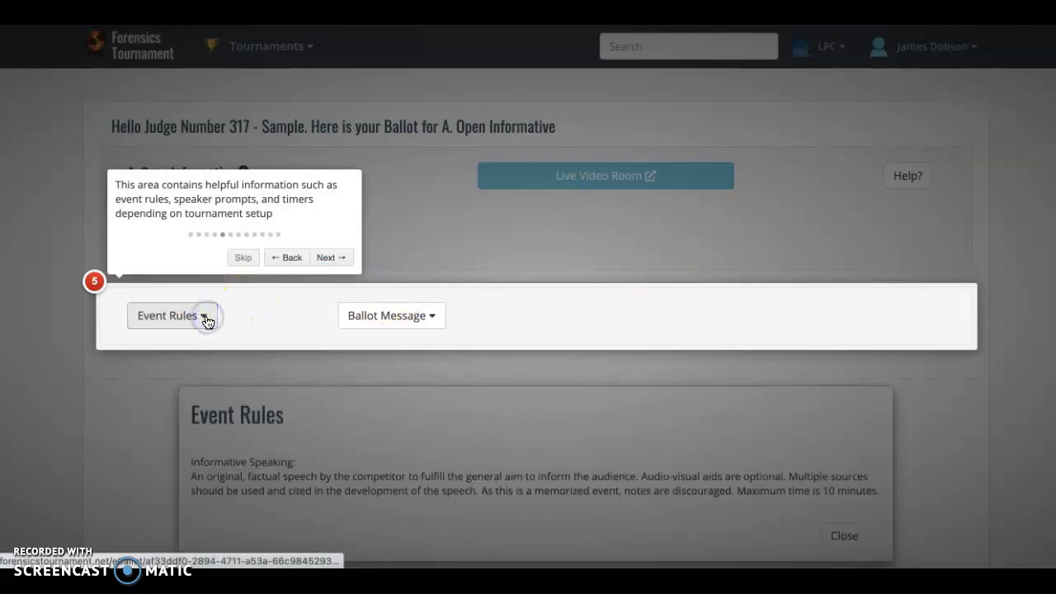
pyautogui.click(212, 415)
pyautogui.scroll(-3, 212, 416)
pyautogui.click(276, 349)
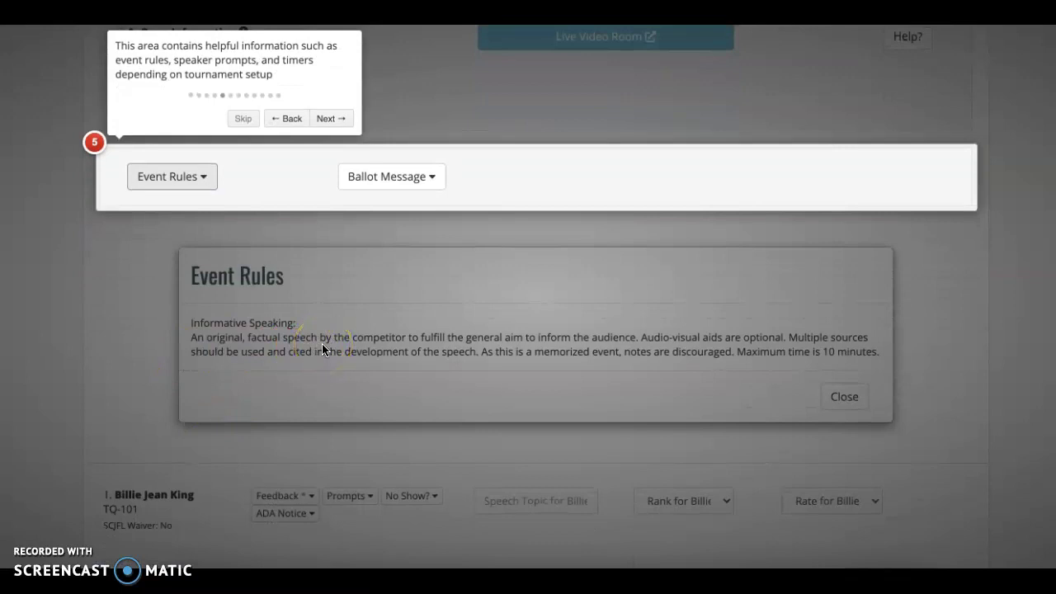
pyautogui.click(200, 179)
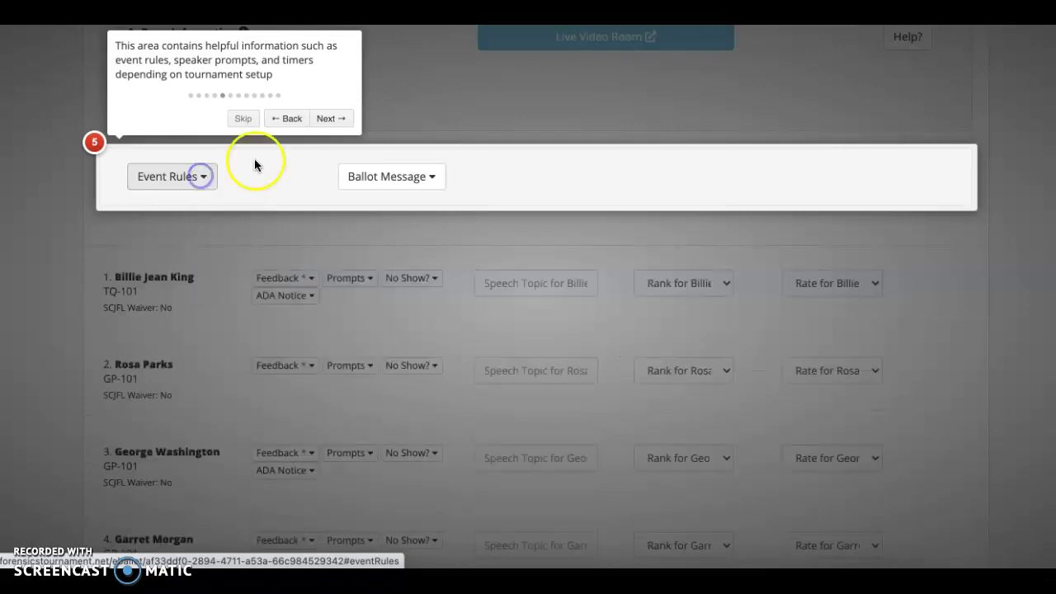
pyautogui.click(331, 119)
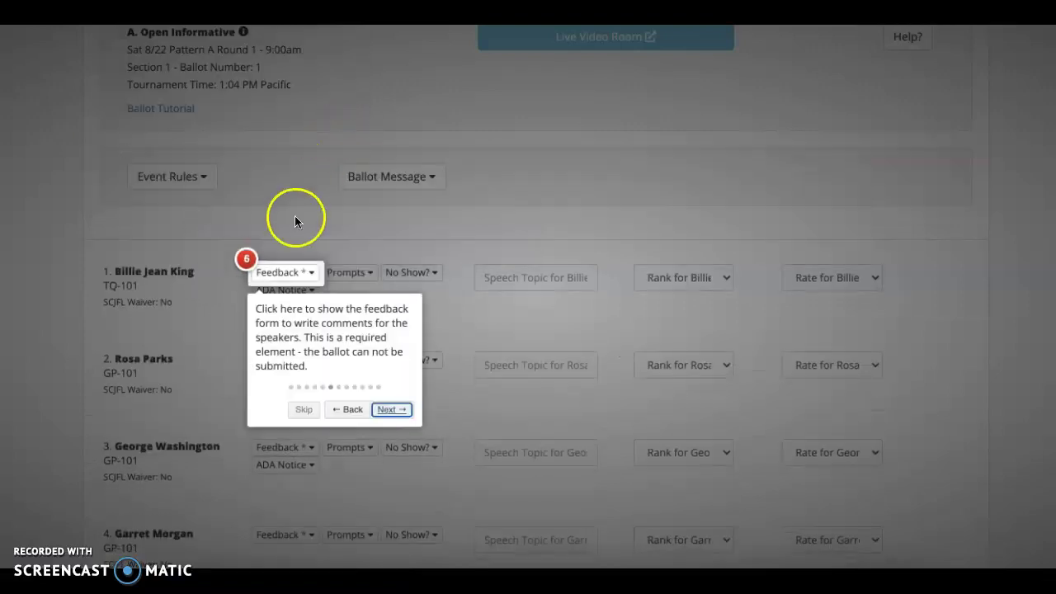
# - View the first speaker's feedback form with its timer, collapse it, and advance the tutorial to the prompts explanation
pyautogui.click(302, 277)
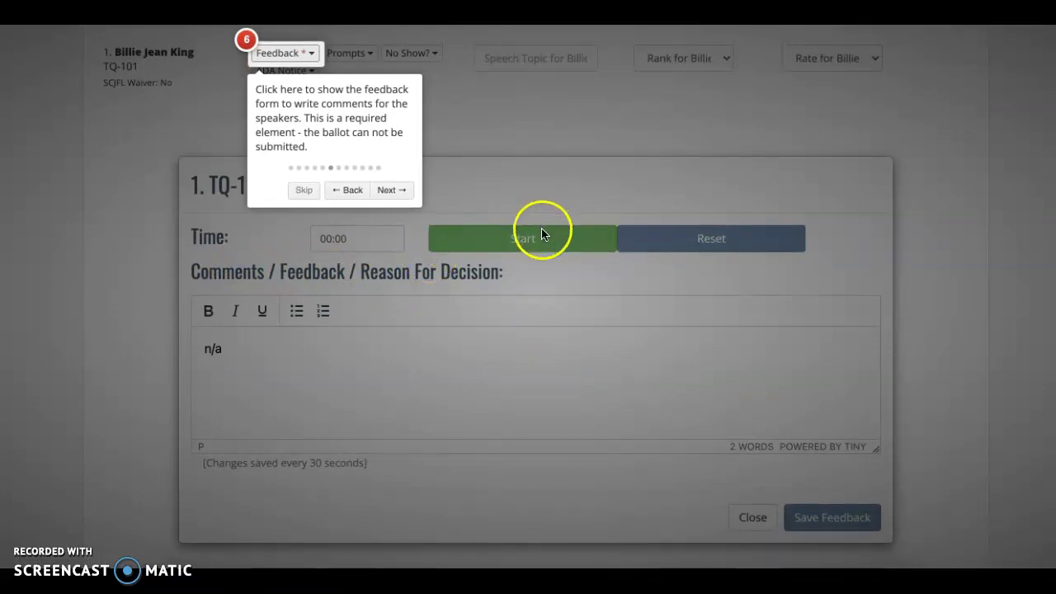
pyautogui.click(222, 351)
pyautogui.click(297, 68)
pyautogui.click(386, 191)
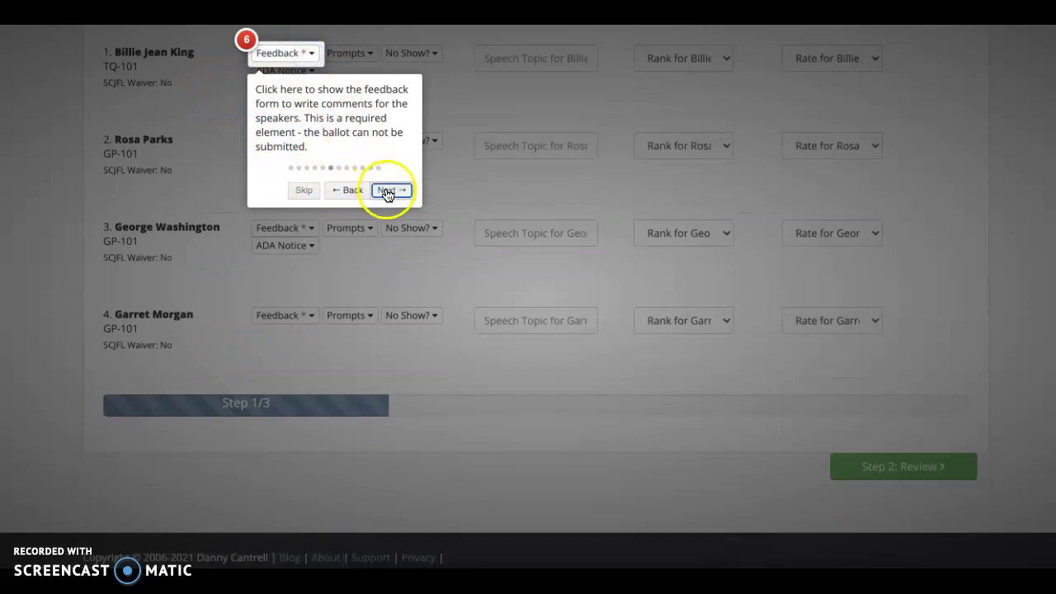
# - View the first speaker's prompts, collapse them, and advance the tutorial to the no-show explanation
pyautogui.click(372, 55)
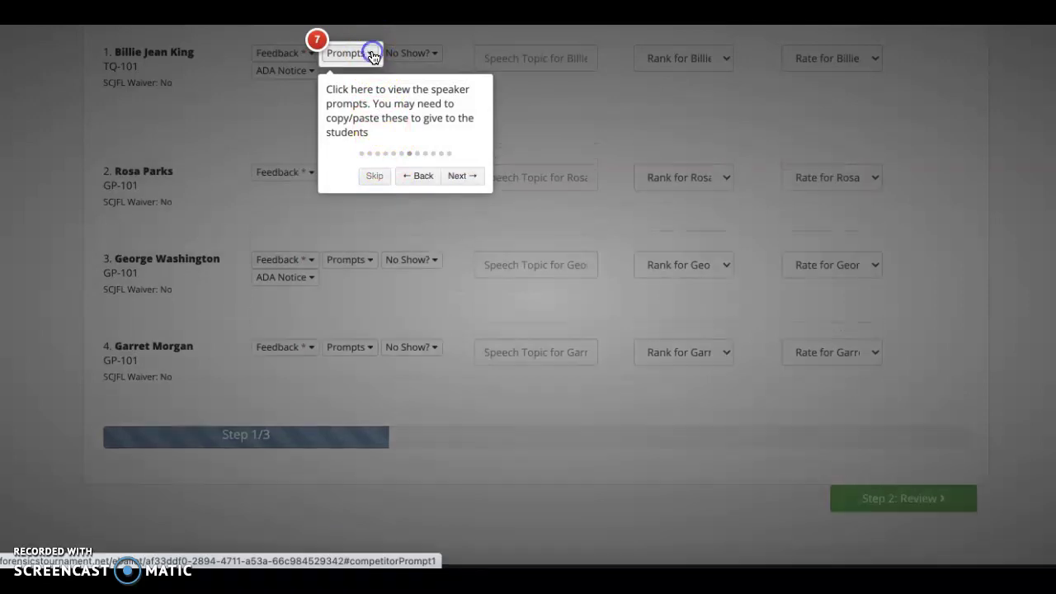
pyautogui.click(278, 229)
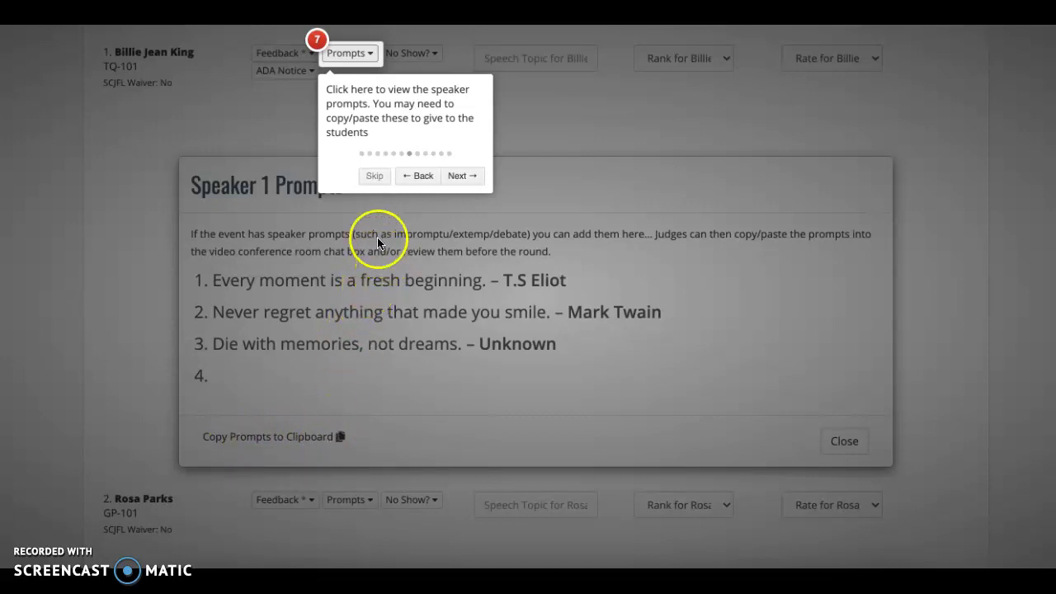
pyautogui.click(374, 56)
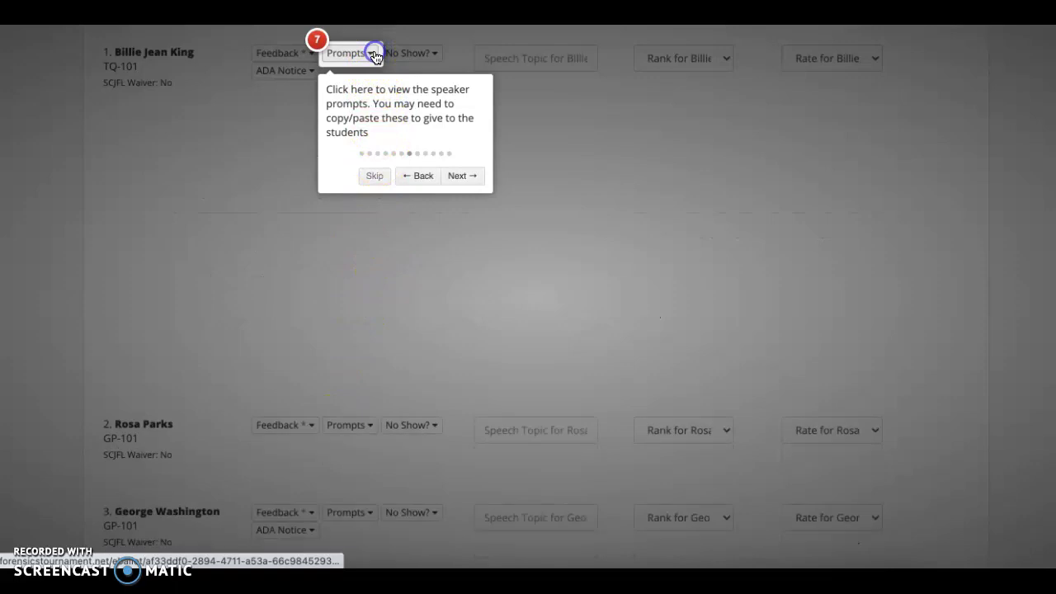
pyautogui.click(459, 177)
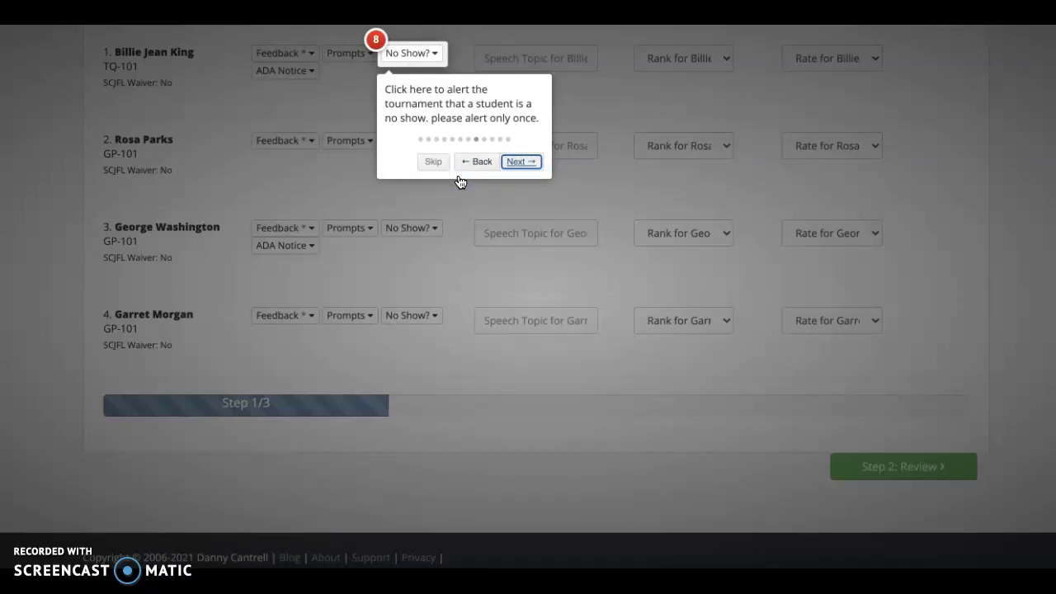
# - Go through the tutorial's no-show and speech topic explanations up to the rank explanation
pyautogui.scroll(3, 719, 223)
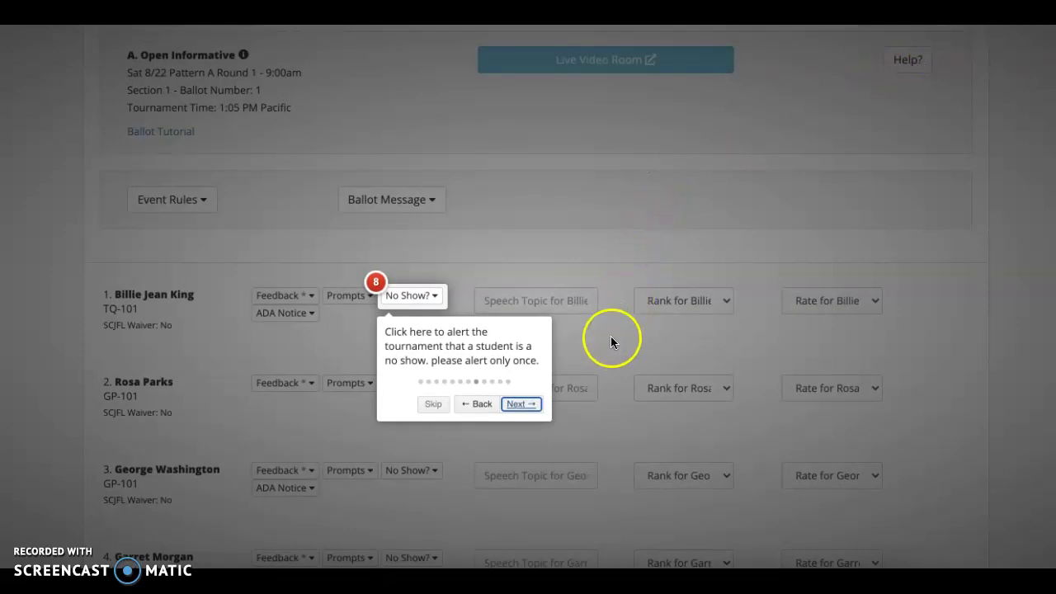
pyautogui.scroll(-2, 611, 340)
pyautogui.click(410, 136)
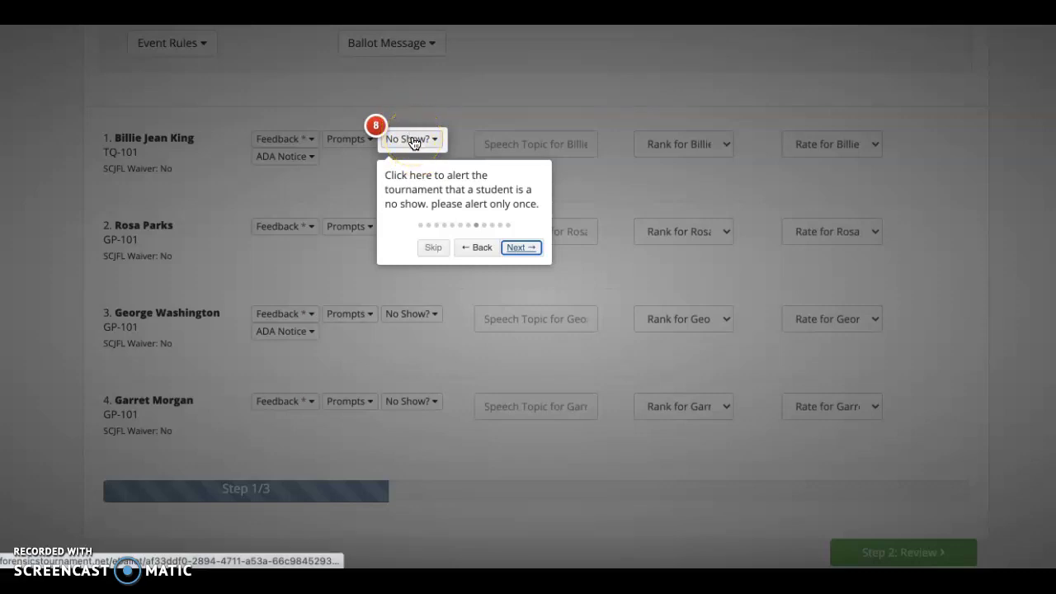
pyautogui.click(518, 251)
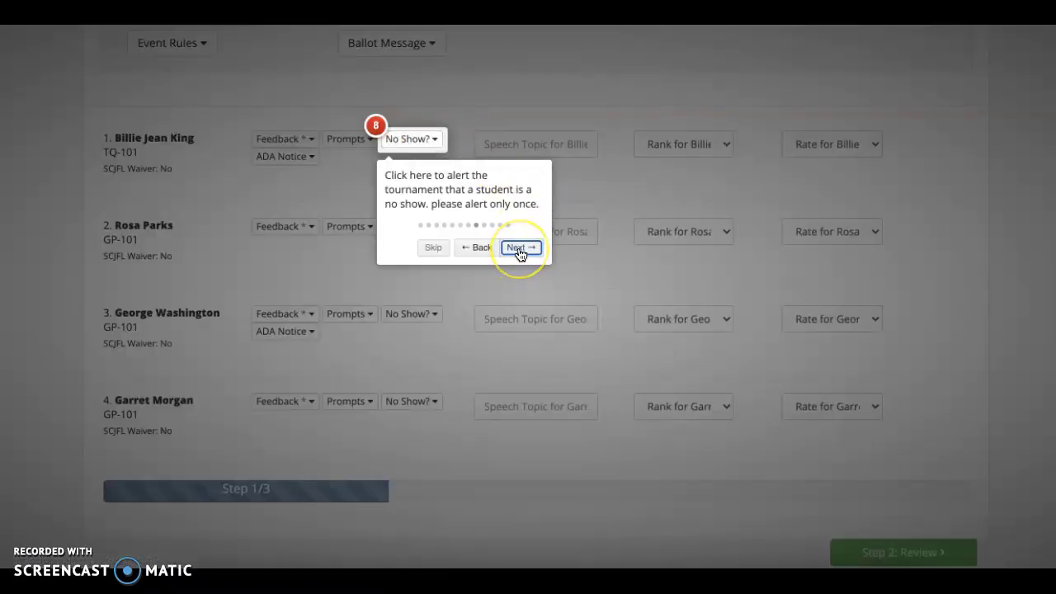
pyautogui.click(519, 249)
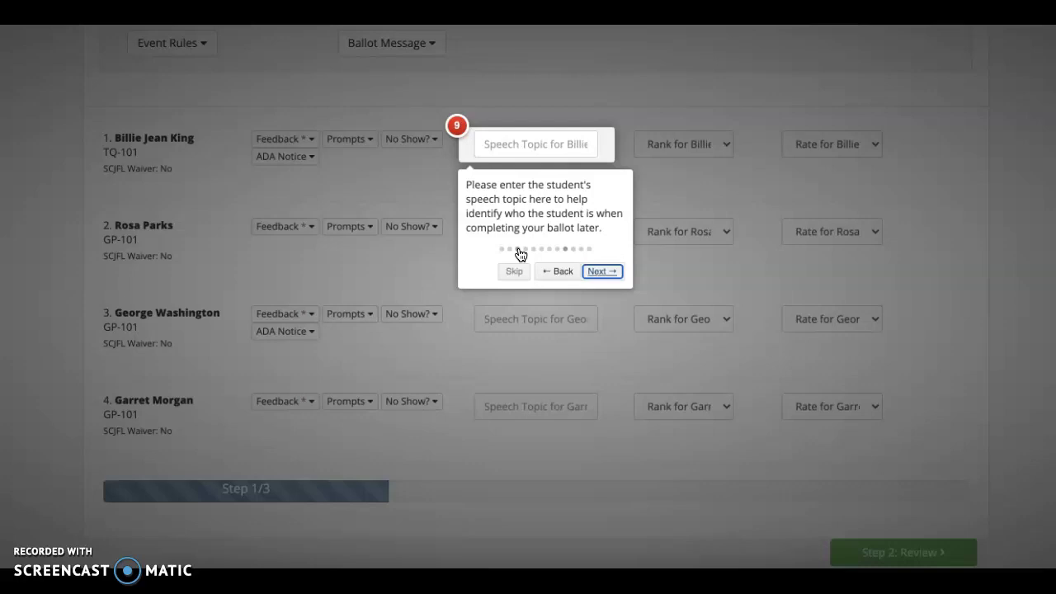
pyautogui.click(602, 273)
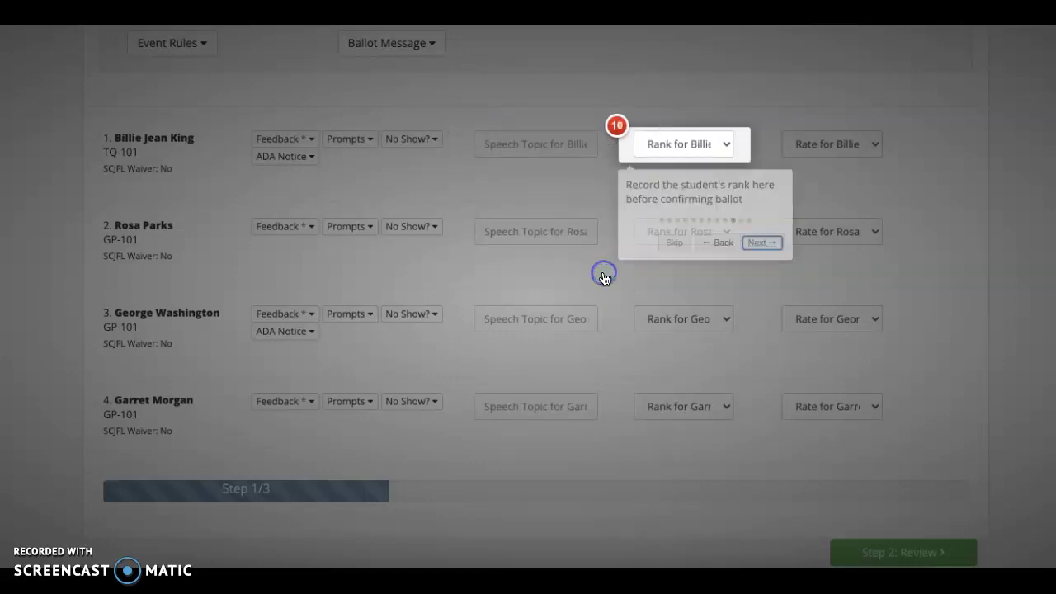
# - Rank the first speaker 1st with a rate of 25, advancing the tutorial to its final tip
pyautogui.click(719, 144)
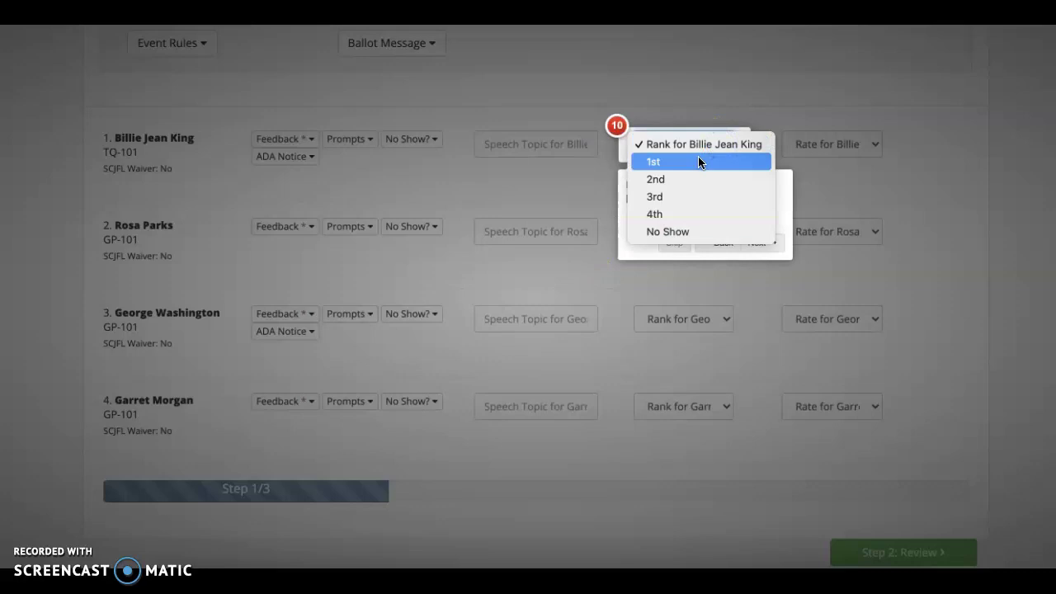
pyautogui.click(698, 160)
pyautogui.click(760, 243)
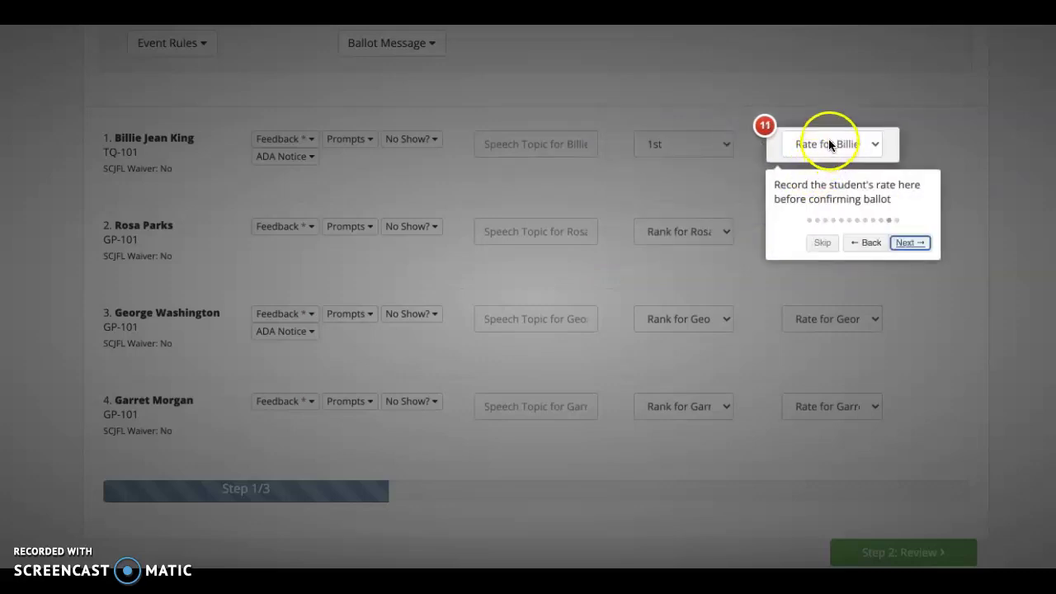
pyautogui.click(831, 145)
pyautogui.click(822, 160)
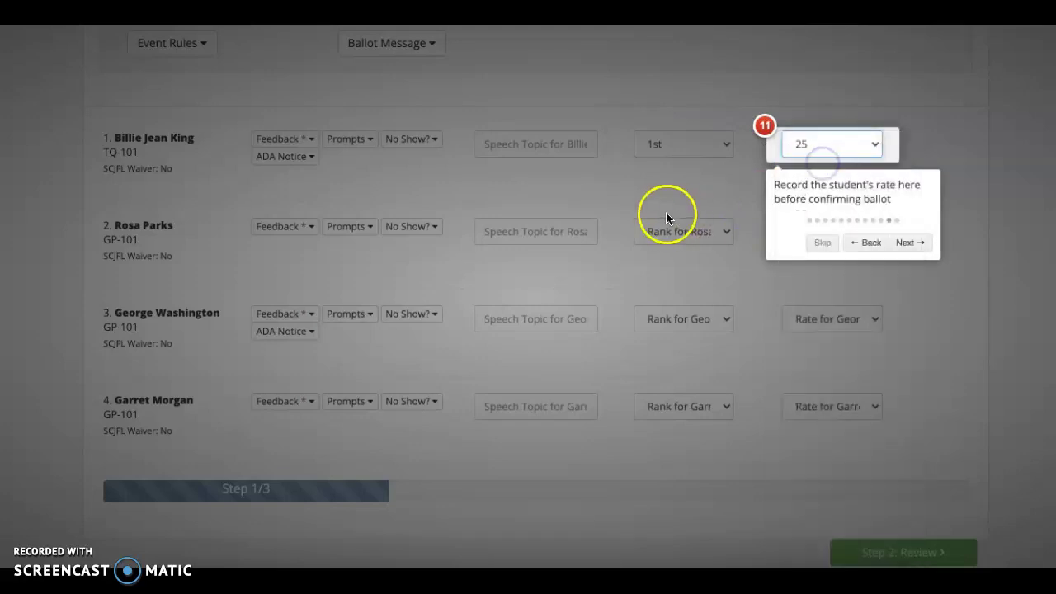
pyautogui.click(909, 242)
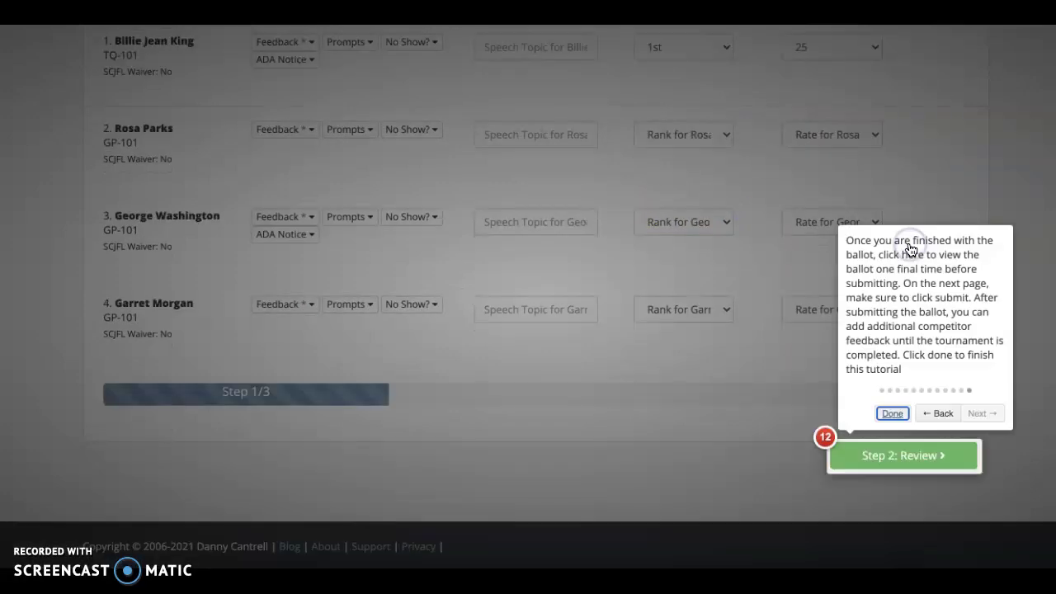
# - Dismiss the tutorial and rank the second speaker 2nd, the third speaker 3rd and the fourth speaker 4th
pyautogui.click(690, 135)
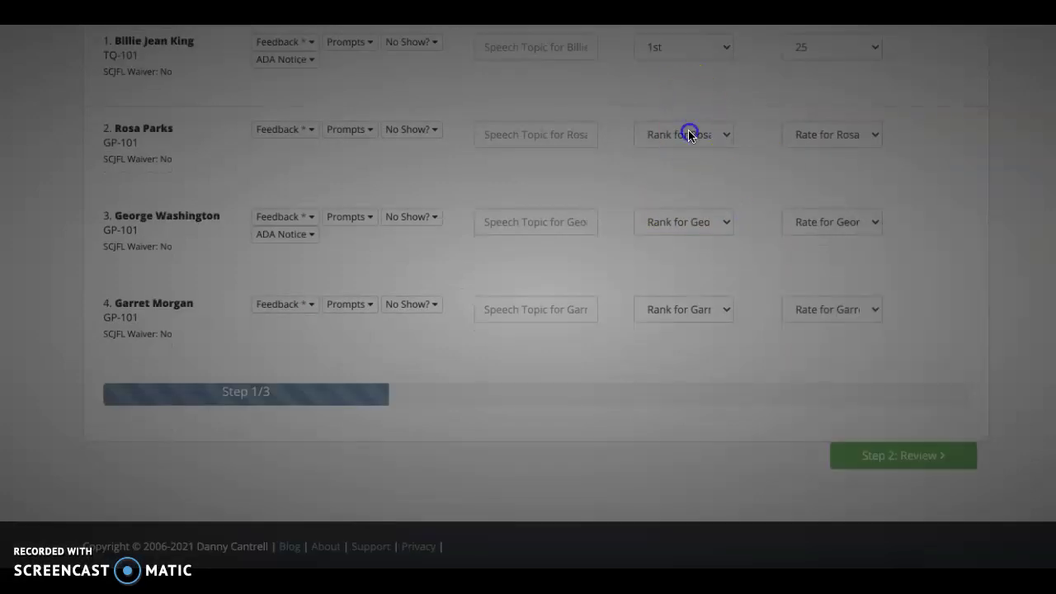
pyautogui.click(688, 132)
pyautogui.click(681, 170)
pyautogui.click(683, 223)
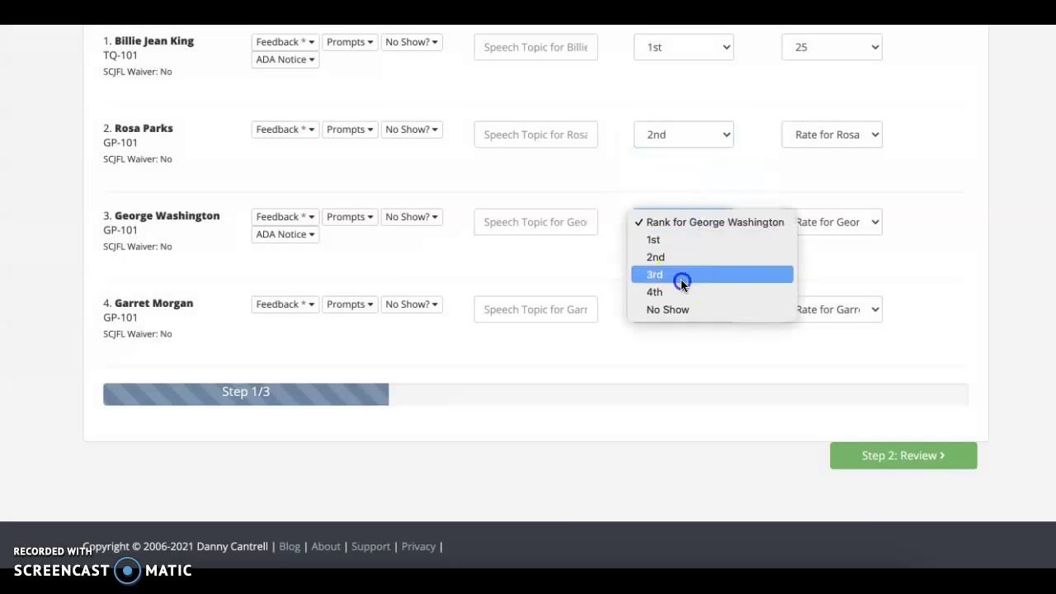
pyautogui.click(681, 275)
pyautogui.click(679, 309)
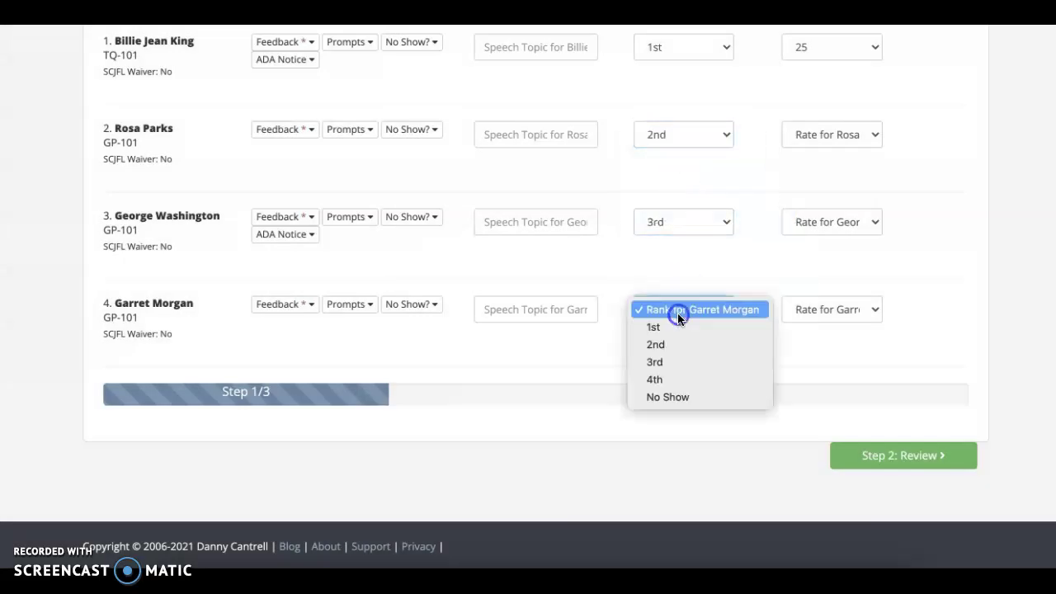
pyautogui.click(675, 379)
# - Set the rates of the second, third and fourth speakers to 24, 23 and 22
pyautogui.click(820, 137)
pyautogui.click(820, 171)
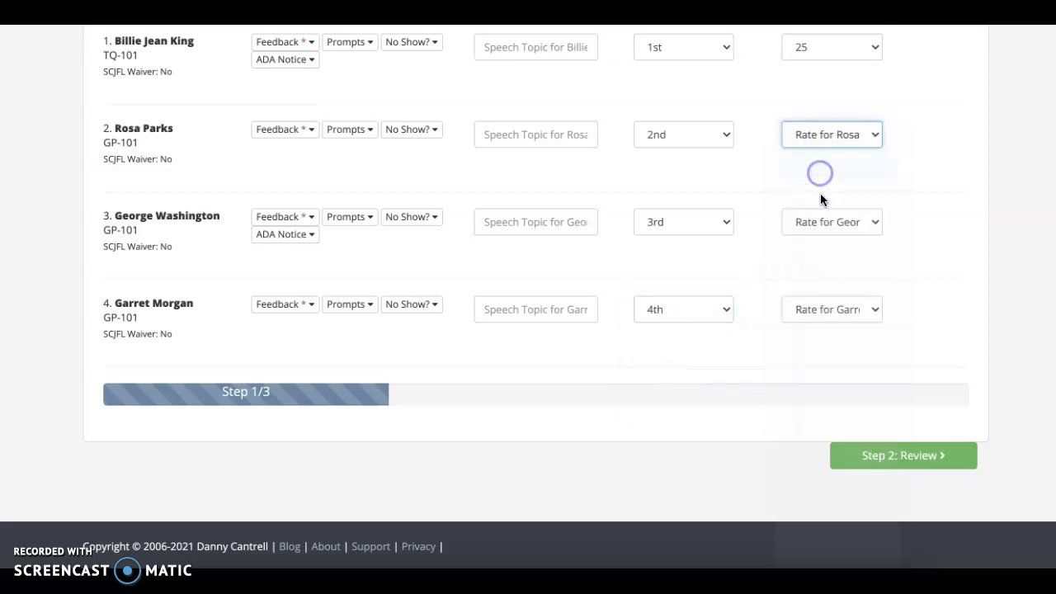
pyautogui.click(820, 222)
pyautogui.click(821, 273)
pyautogui.click(824, 313)
pyautogui.click(827, 377)
# - Submit the ballot for review, check the ranks and rates, and save the ballot
pyautogui.click(906, 466)
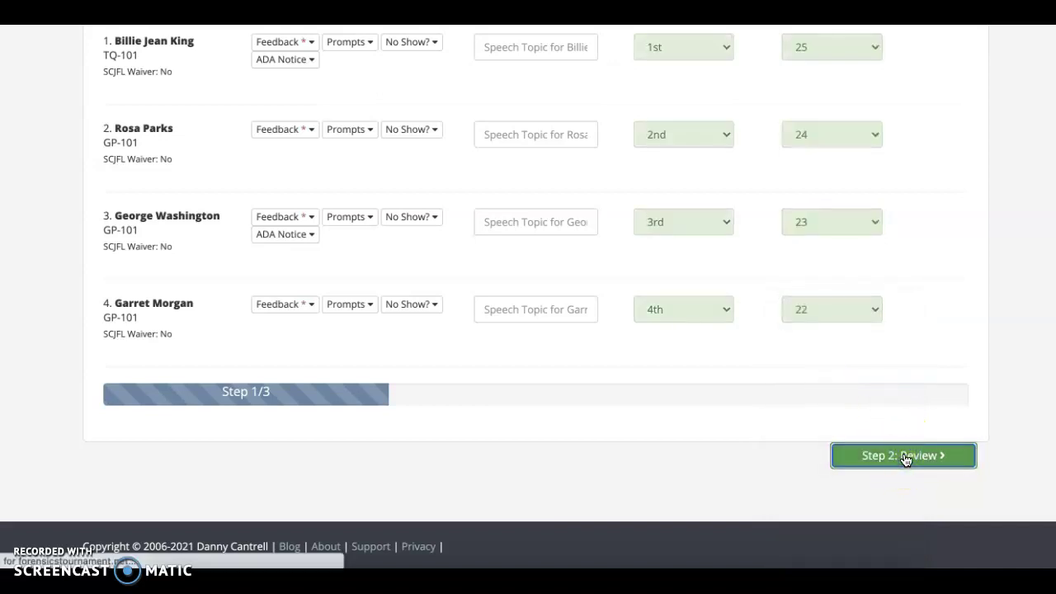
pyautogui.click(905, 458)
pyautogui.click(500, 345)
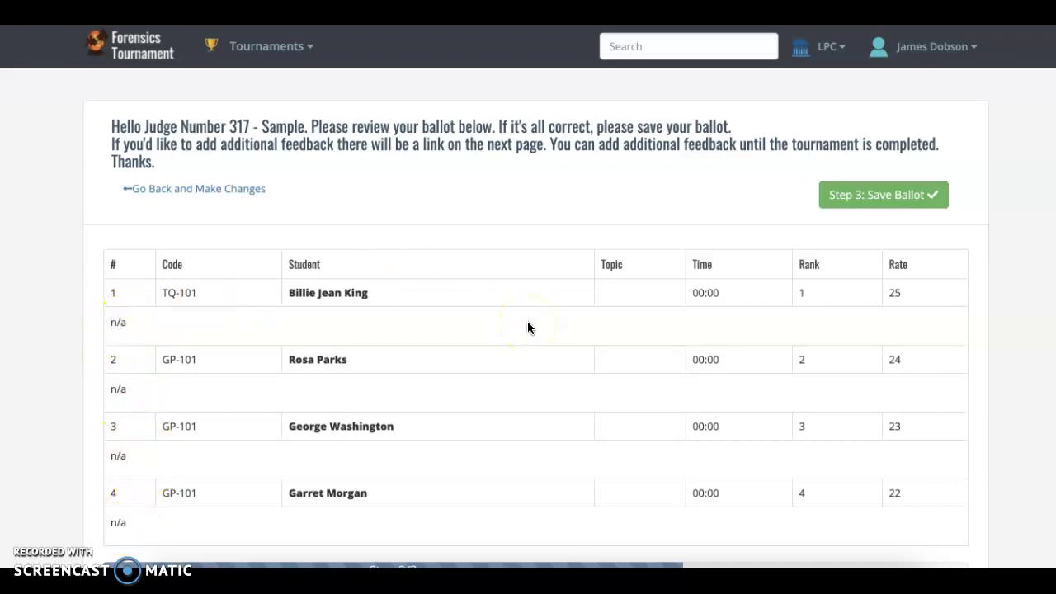
pyautogui.click(878, 202)
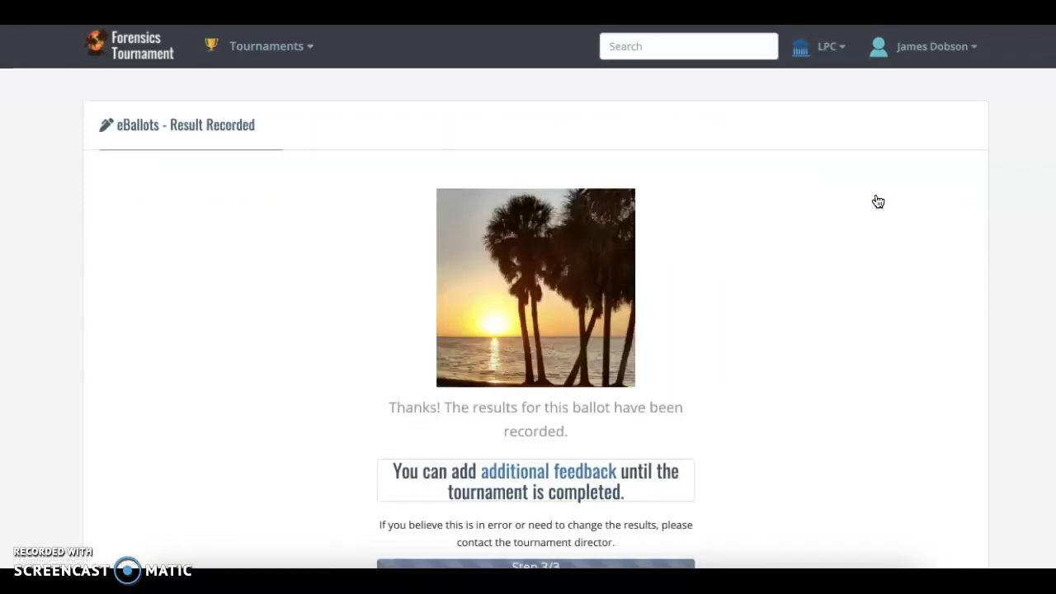
pyautogui.scroll(-2, 794, 309)
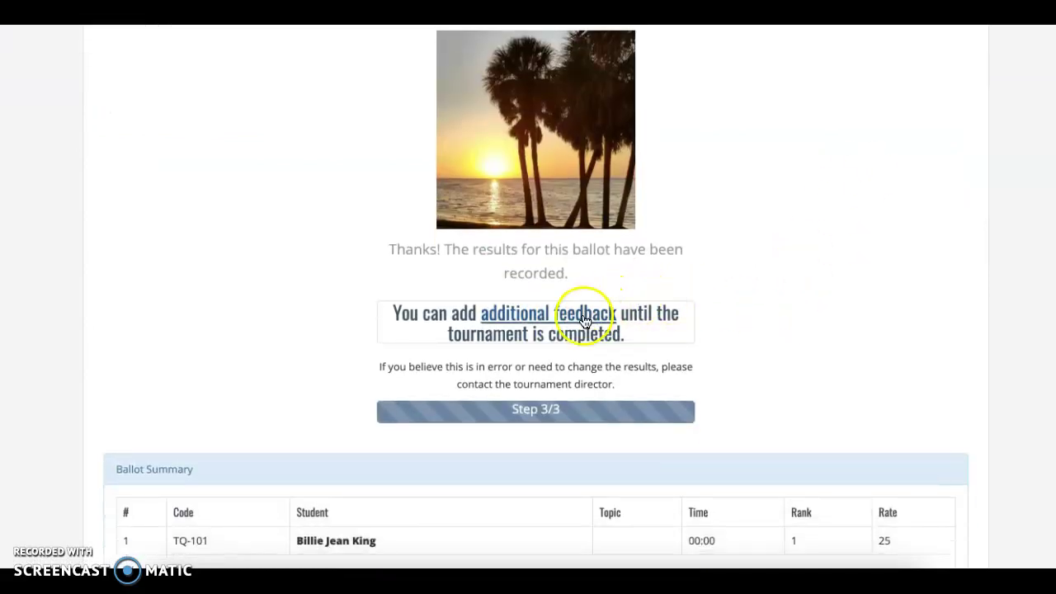
# - Open the additional feedback for the recorded ballot and enter "I loved your selection!" for the first speaker
pyautogui.click(534, 318)
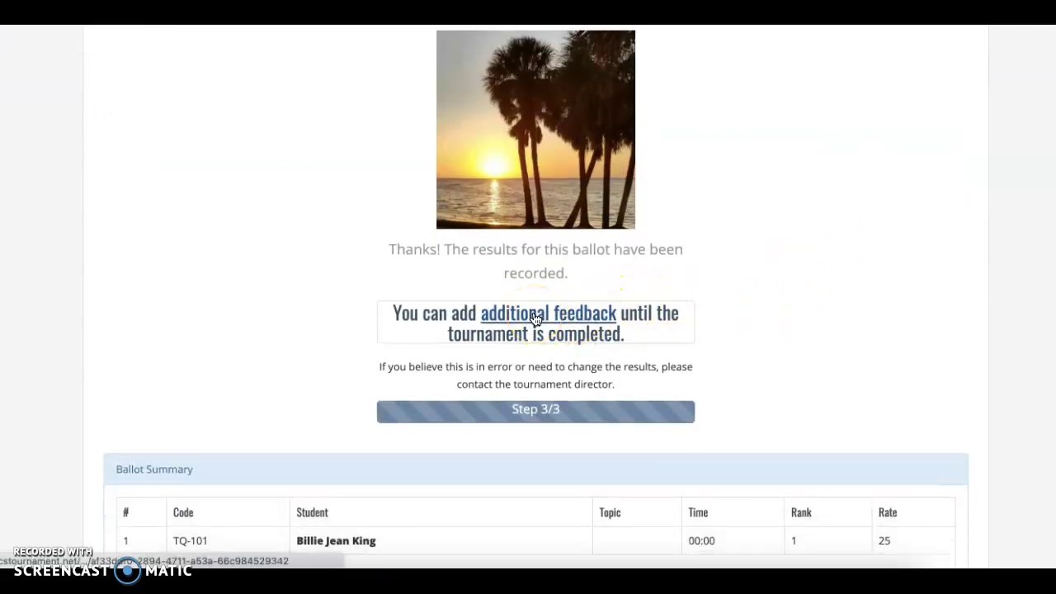
pyautogui.click(535, 318)
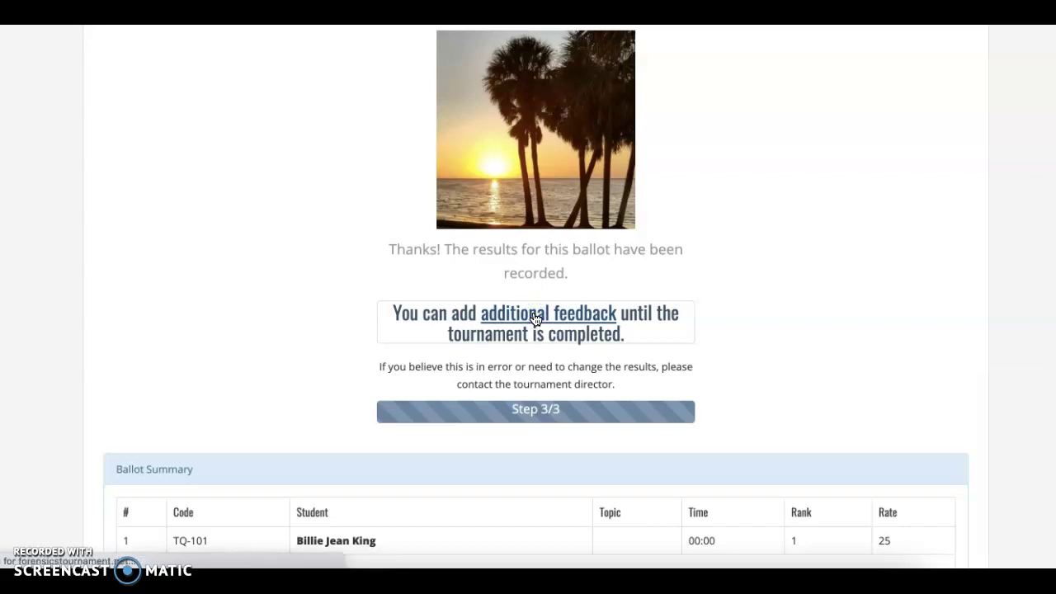
pyautogui.scroll(-2, 412, 388)
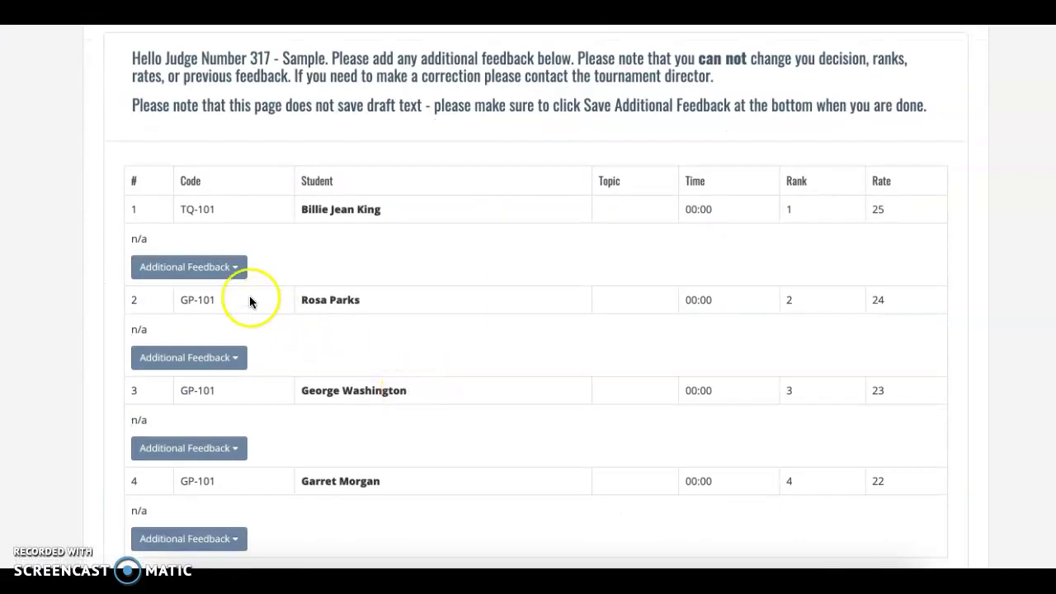
pyautogui.click(236, 268)
pyautogui.click(231, 333)
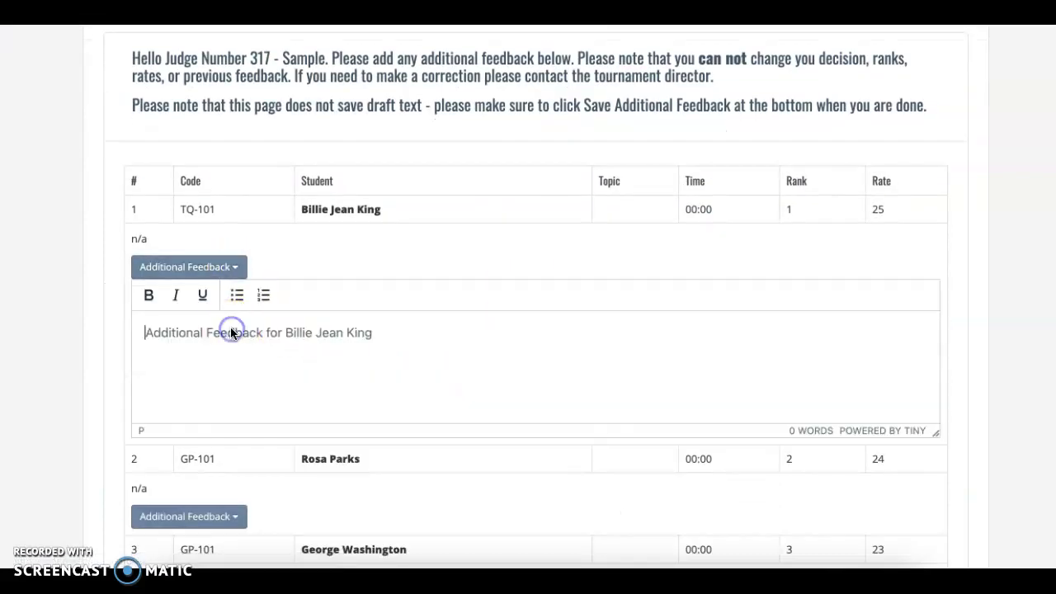
pyautogui.write('I love')
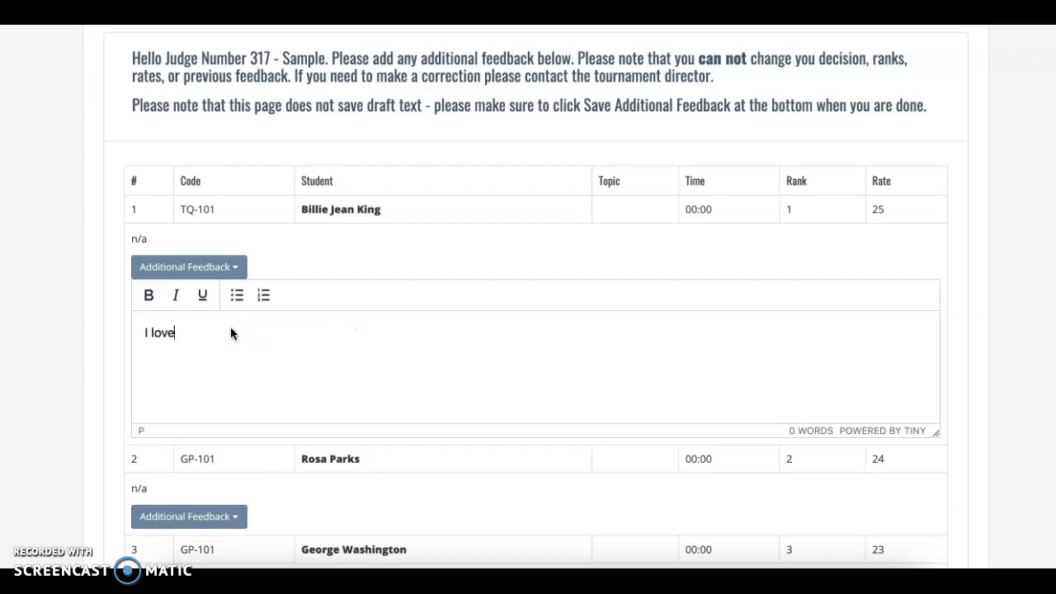
pyautogui.write('d your selection!')
pyautogui.click(523, 354)
# - Save the additional feedback and look over the recorded ballot's result page
pyautogui.scroll(-4, 524, 354)
pyautogui.click(505, 491)
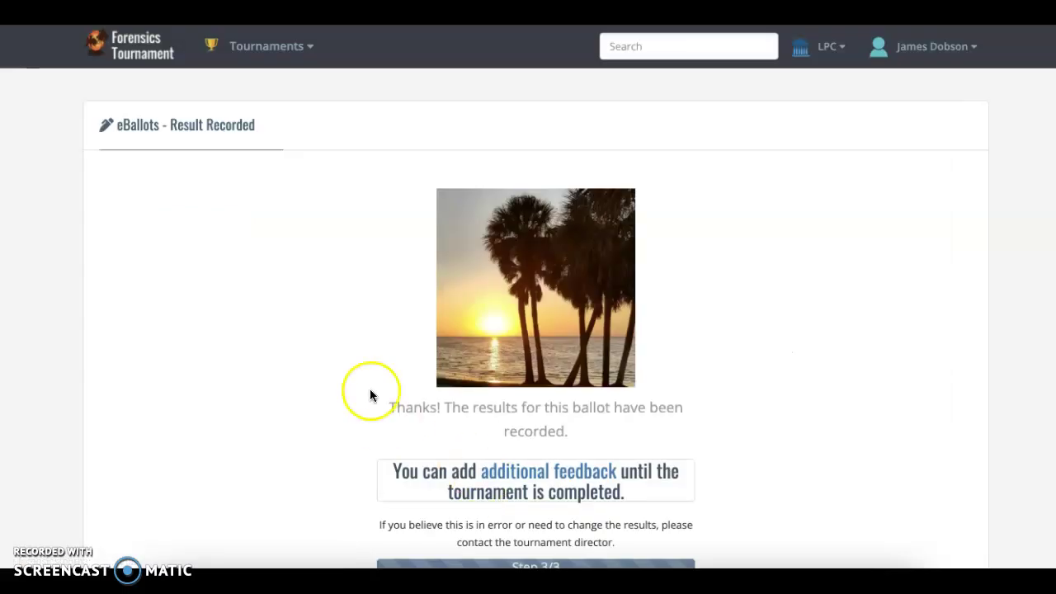
pyautogui.scroll(-1, 361, 375)
pyautogui.scroll(-2, 362, 374)
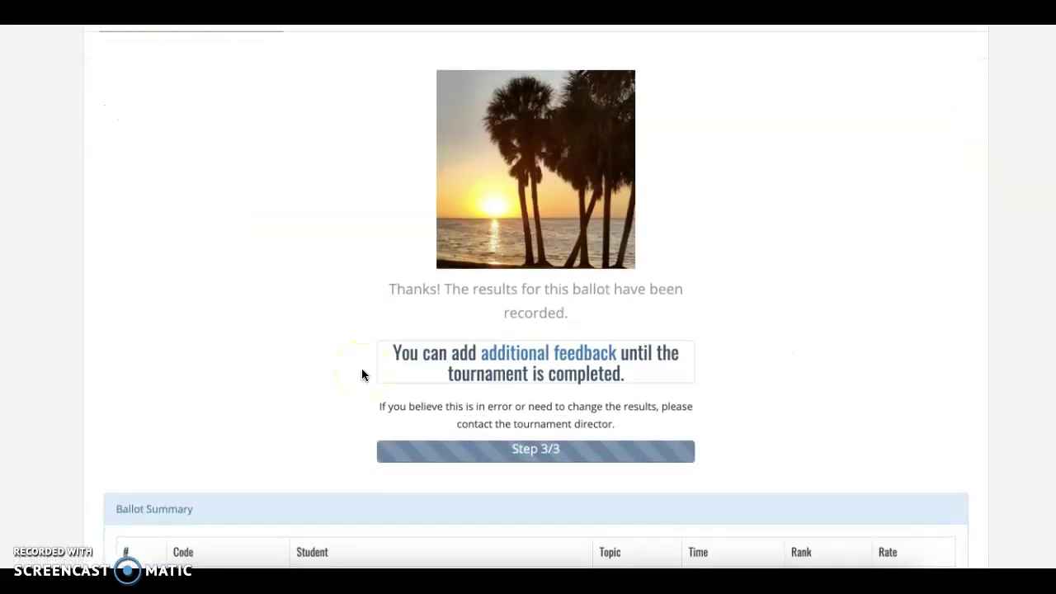